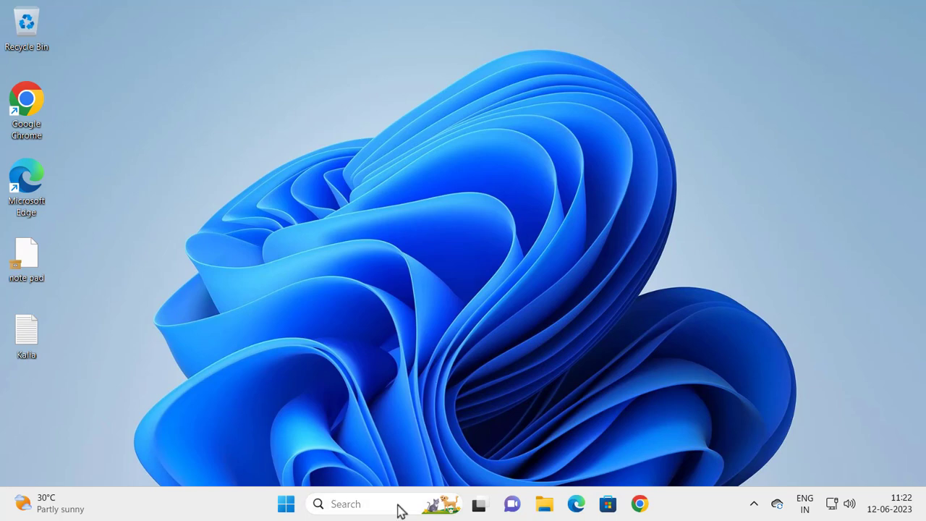
Step: Search for 'reg' and run Registry Editor as administrator
click(448, 497)
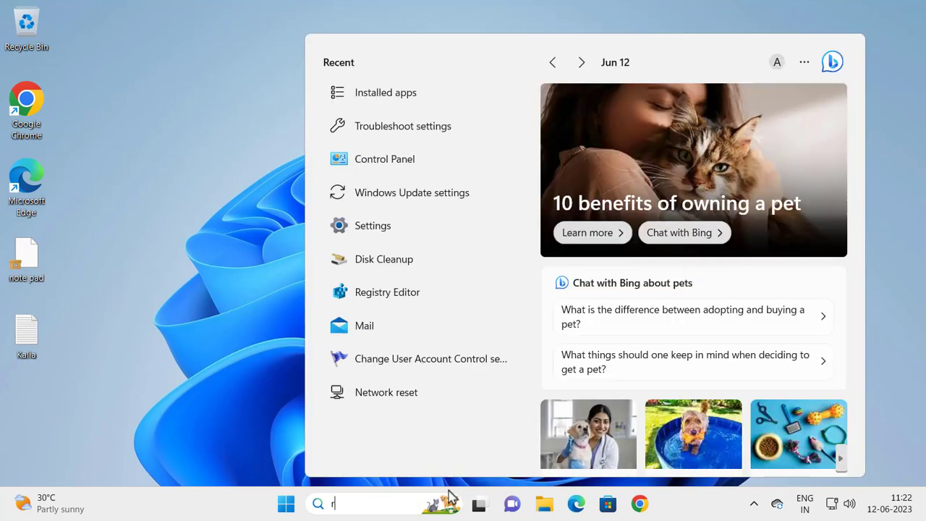
text(re)
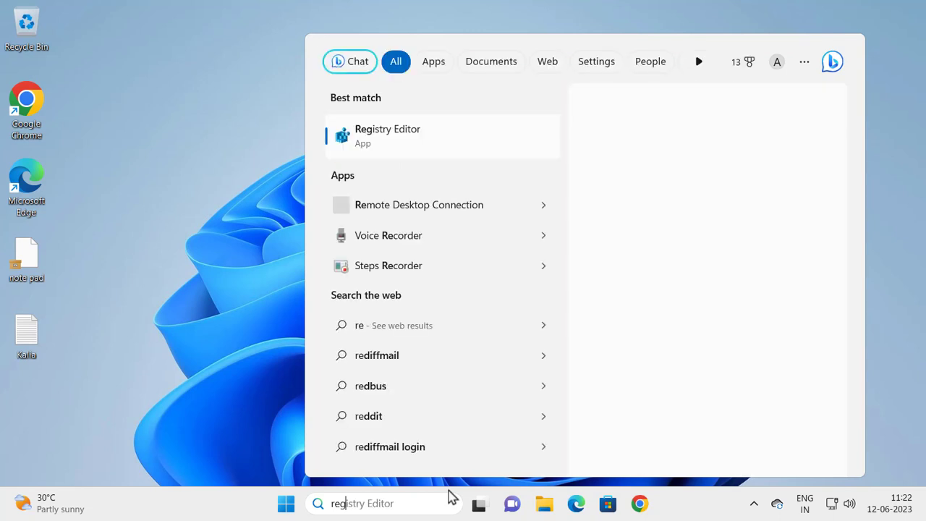
text(g)
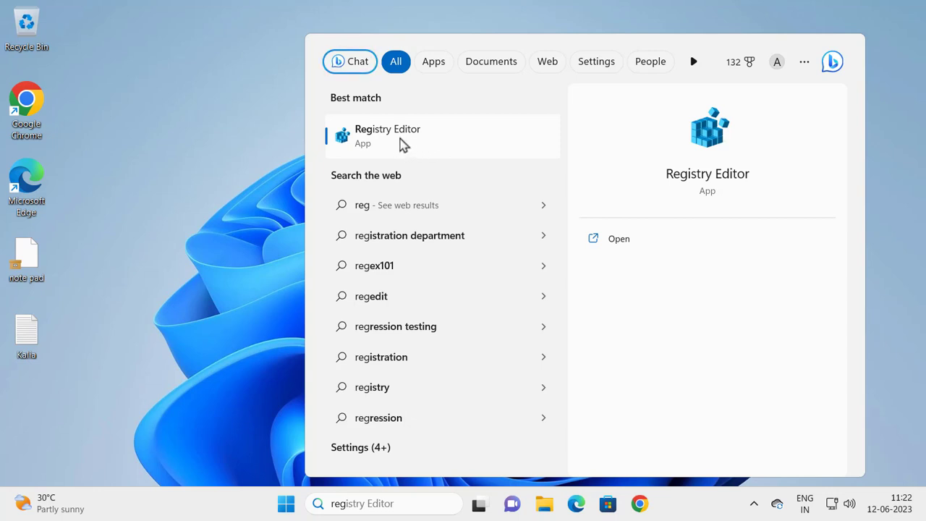
right_click(400, 149)
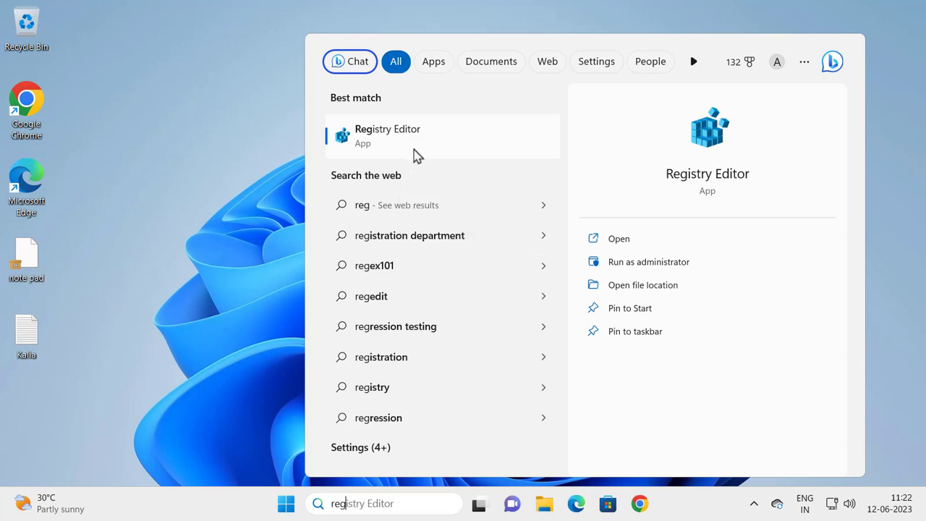
right_click(414, 154)
click(439, 166)
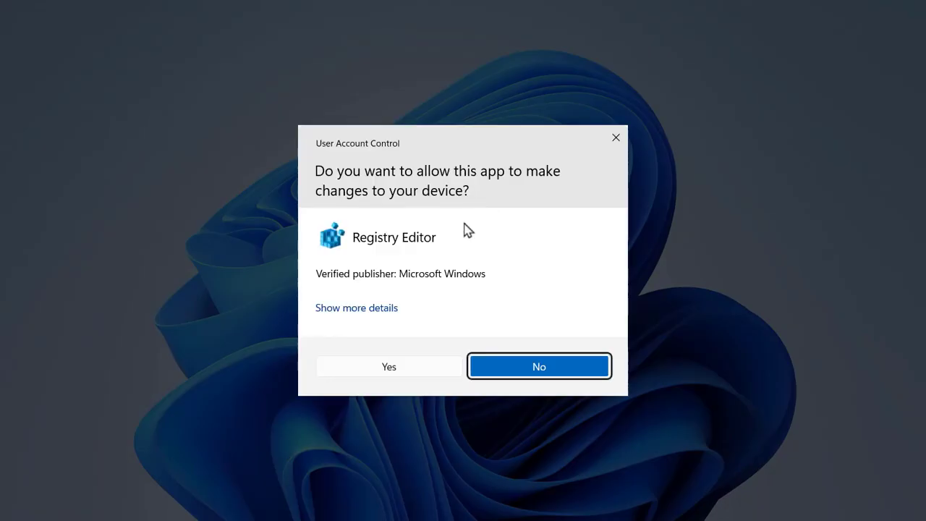
Step: Approve the UAC prompt and expand HKEY_LOCAL_MACHINE\SOFTWARE\Policies\Microsoft in the tree
click(423, 372)
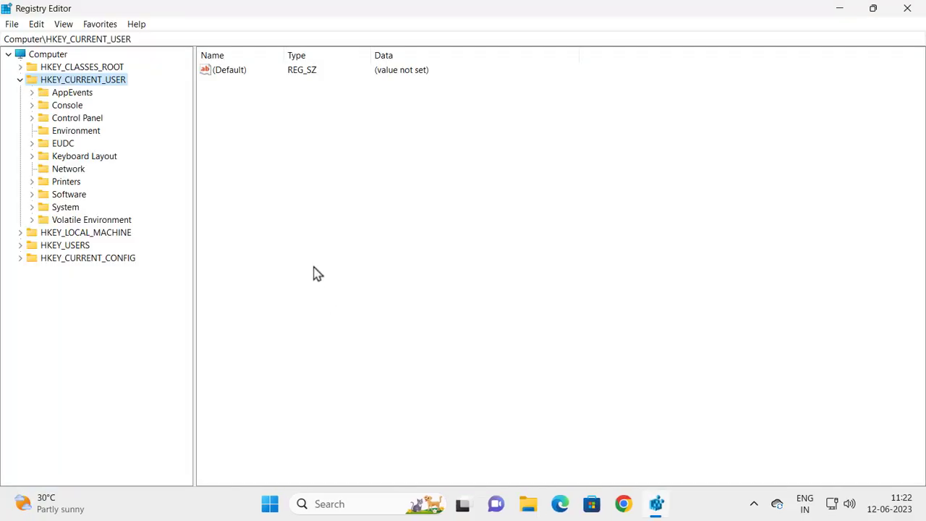
click(20, 81)
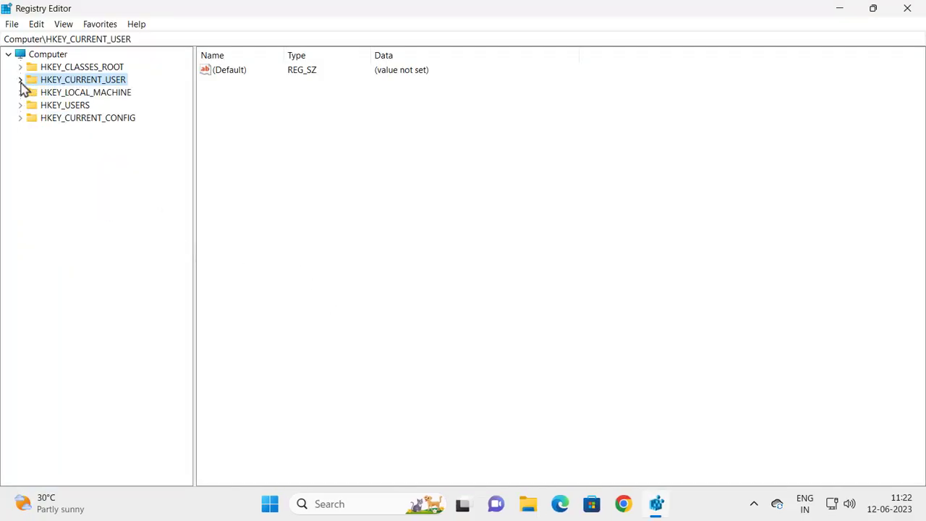
click(34, 93)
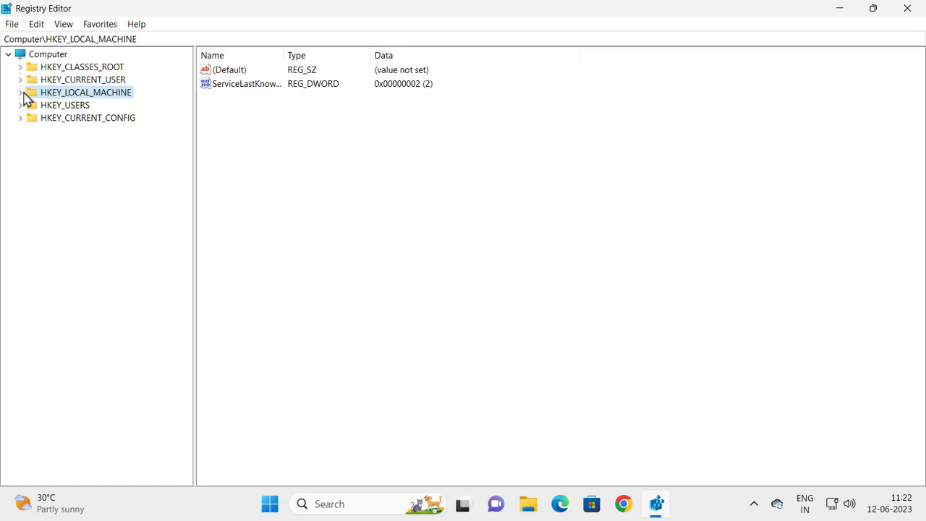
click(21, 92)
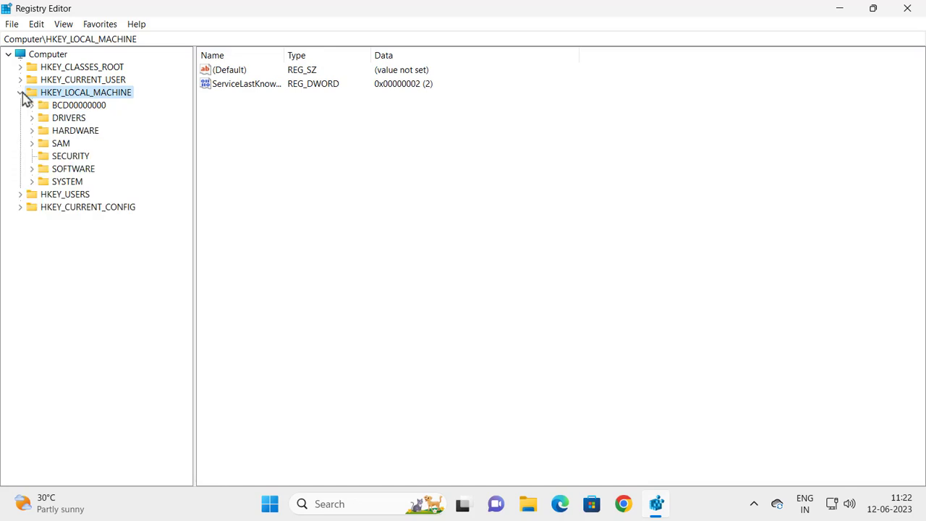
click(45, 169)
click(33, 169)
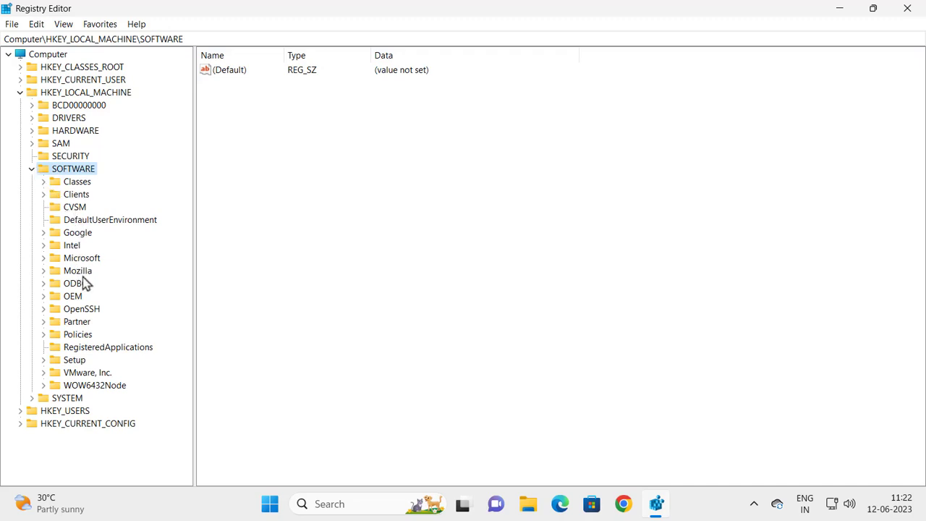
click(75, 337)
click(44, 335)
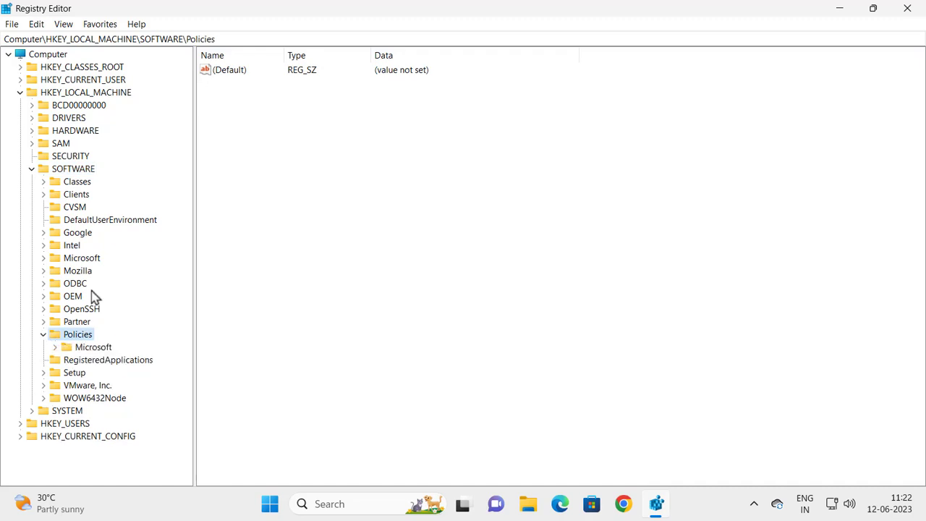
click(90, 348)
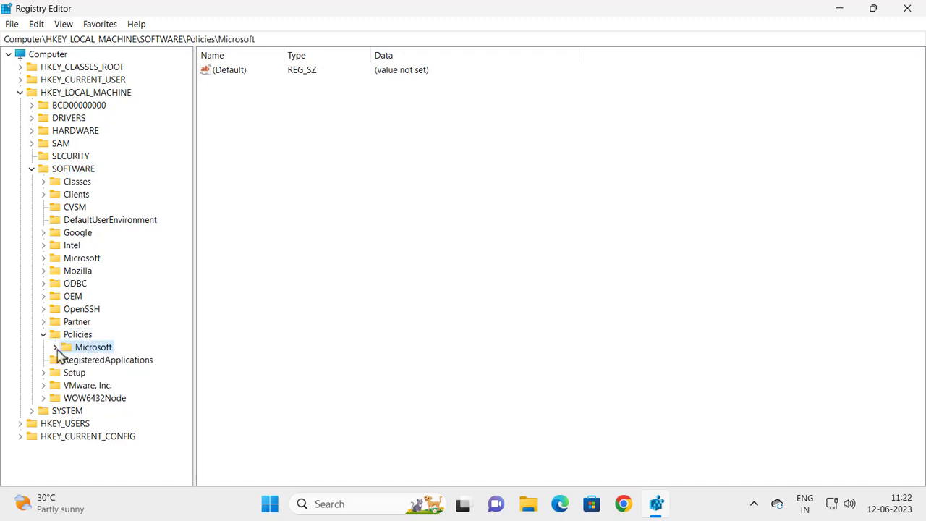
click(56, 348)
Step: Browse the SystemCertificates, PeerDist and Windows subkeys, then return to Policies\Microsoft
scroll(101, 347, down, 1)
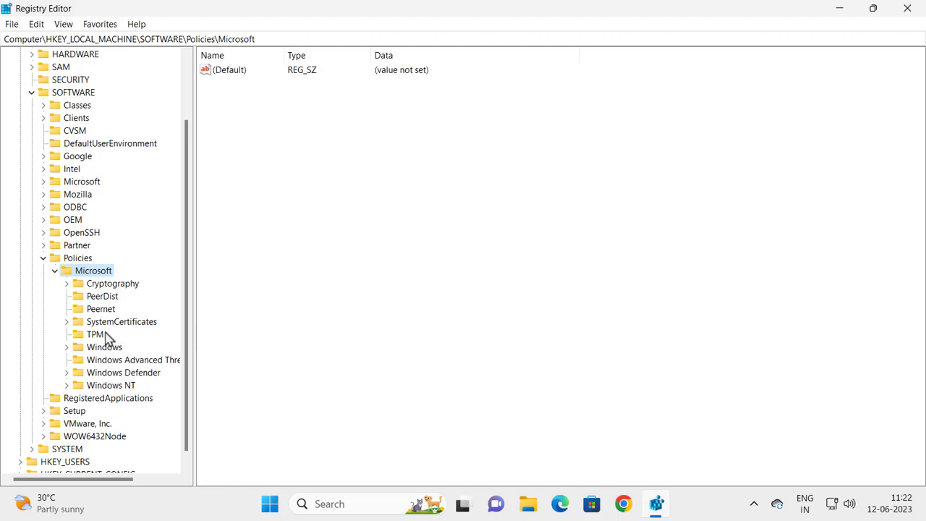
click(110, 324)
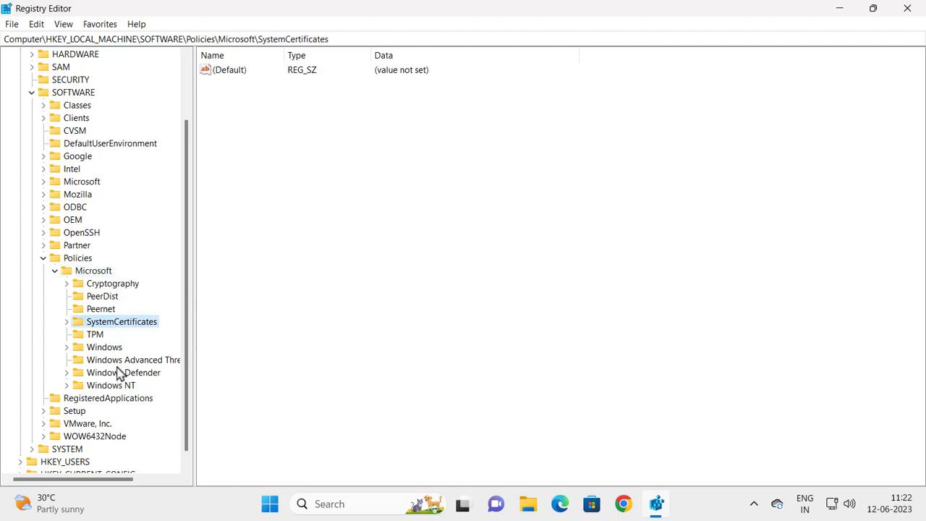
click(103, 297)
click(106, 348)
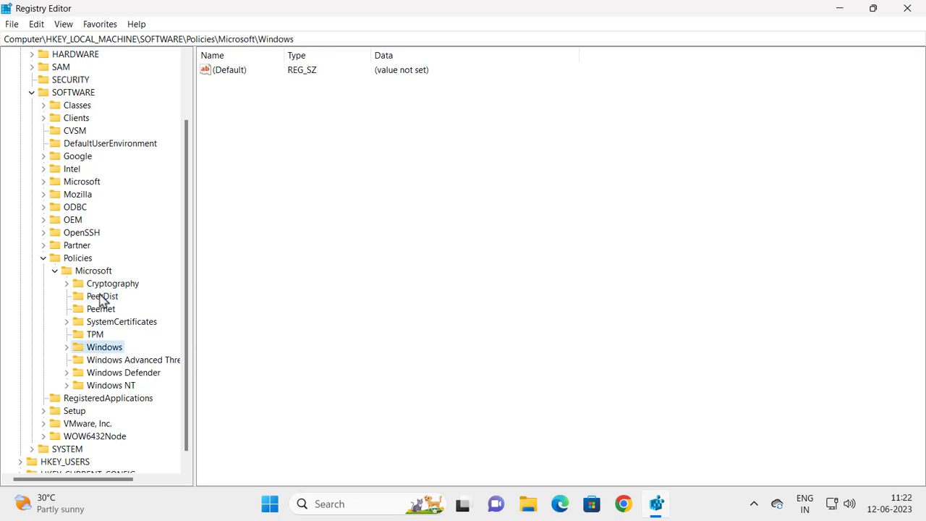
click(102, 296)
click(96, 272)
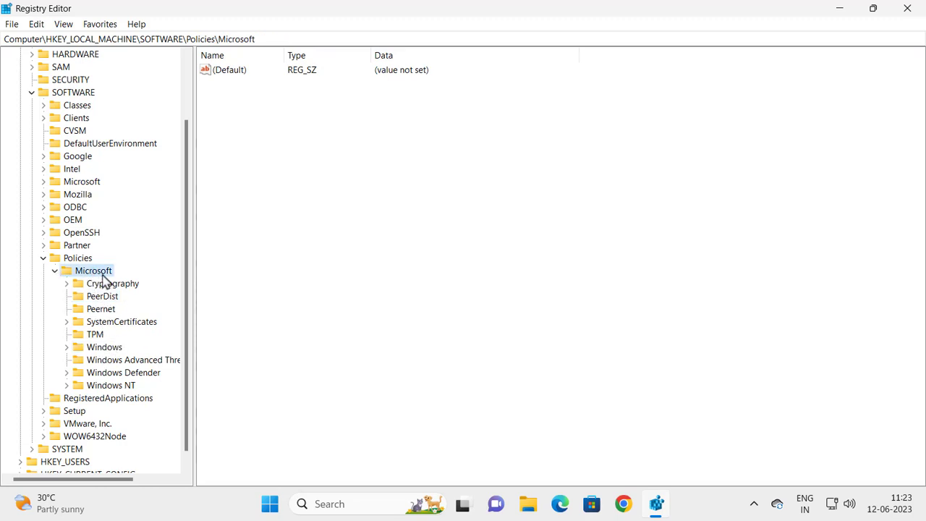
Step: Create a new key named 'System' under Policies\Microsoft and open it
right_click(102, 276)
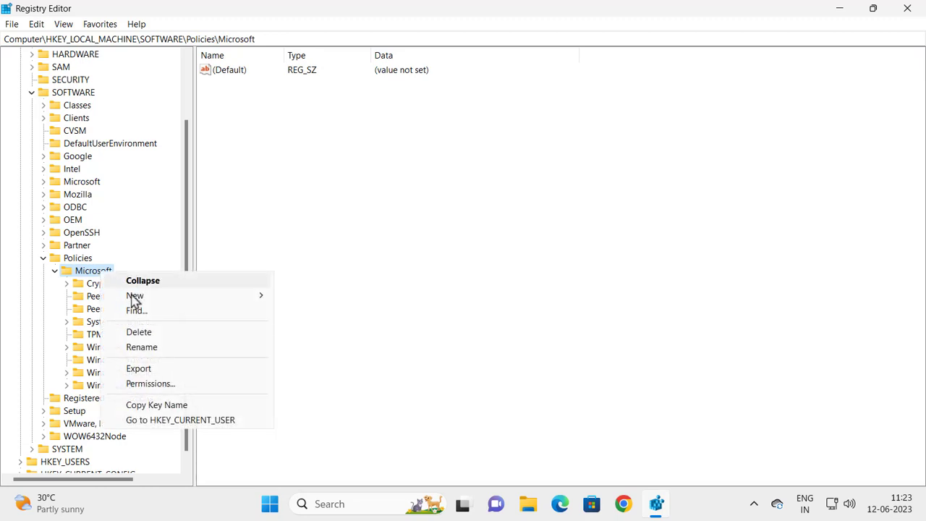
mouse_move(134, 295)
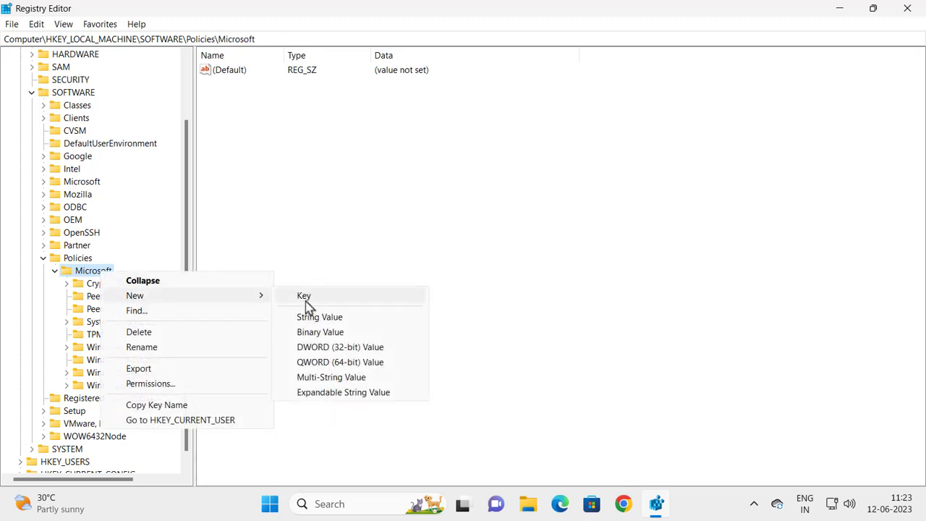
click(304, 298)
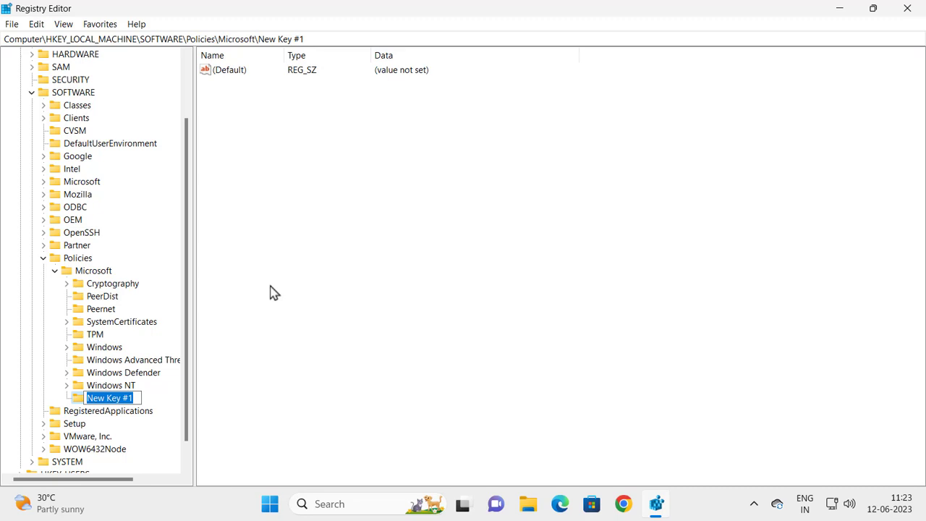
text(Sys)
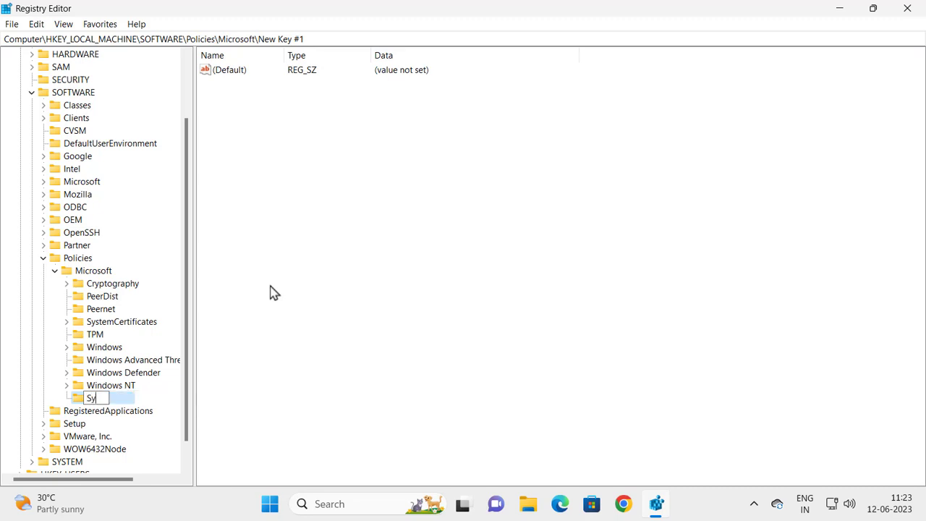
text(tem)
key(Return)
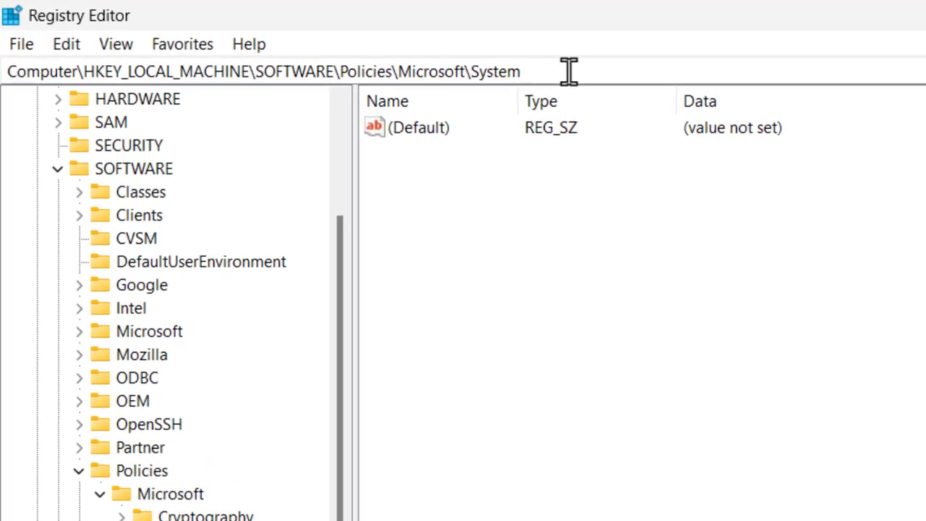
mouse_move(568, 71)
mouse_down()
mouse_move(222, 44)
mouse_move(6, 68)
mouse_up()
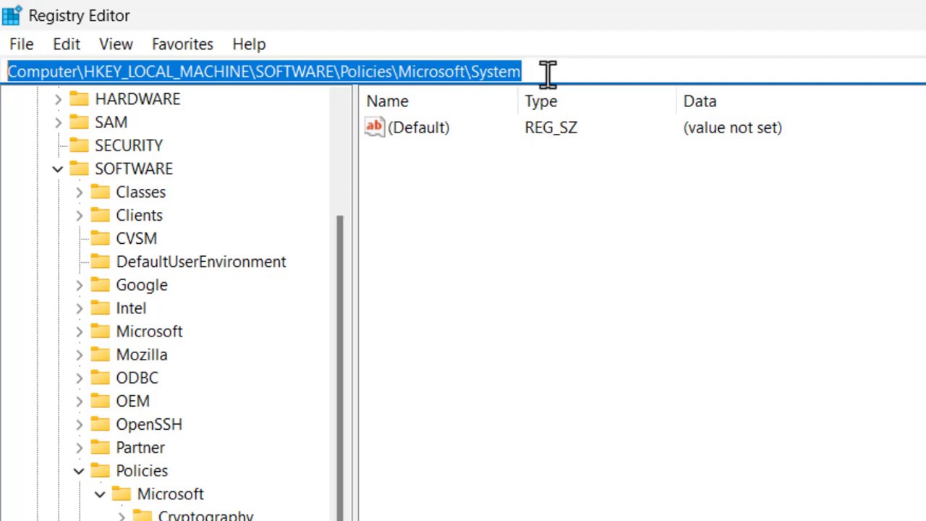
click(220, 432)
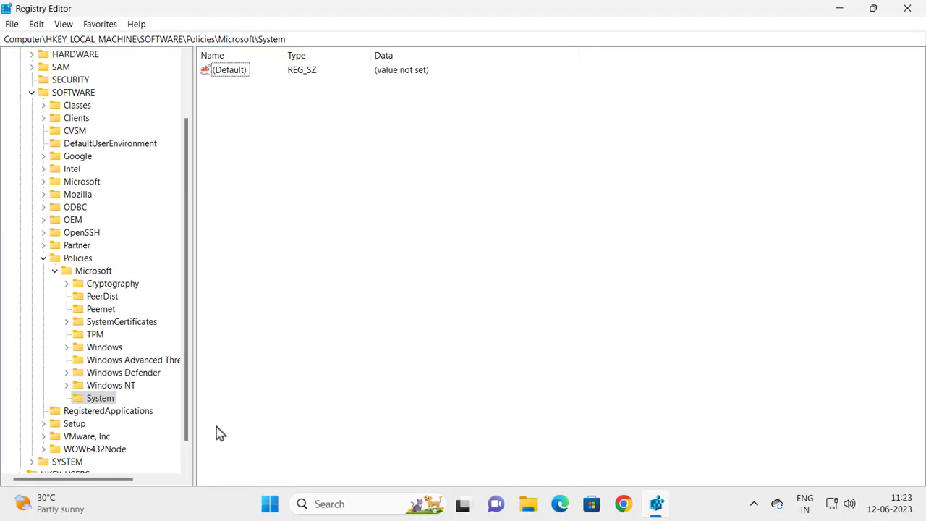
Step: Add a DWORD (32-bit) value named 'CopyFileBufferedSynchronousIo', correcting typos in the name
right_click(407, 220)
mouse_move(441, 222)
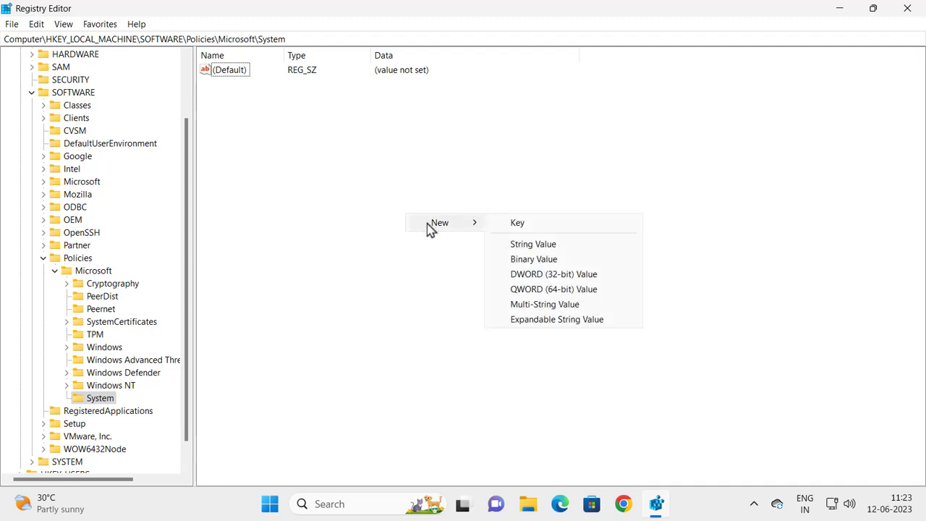
click(561, 278)
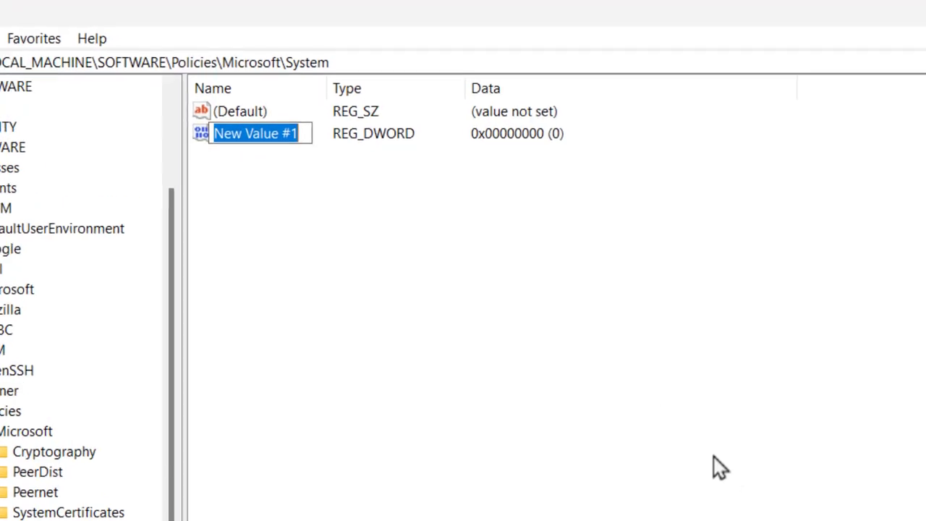
text(C)
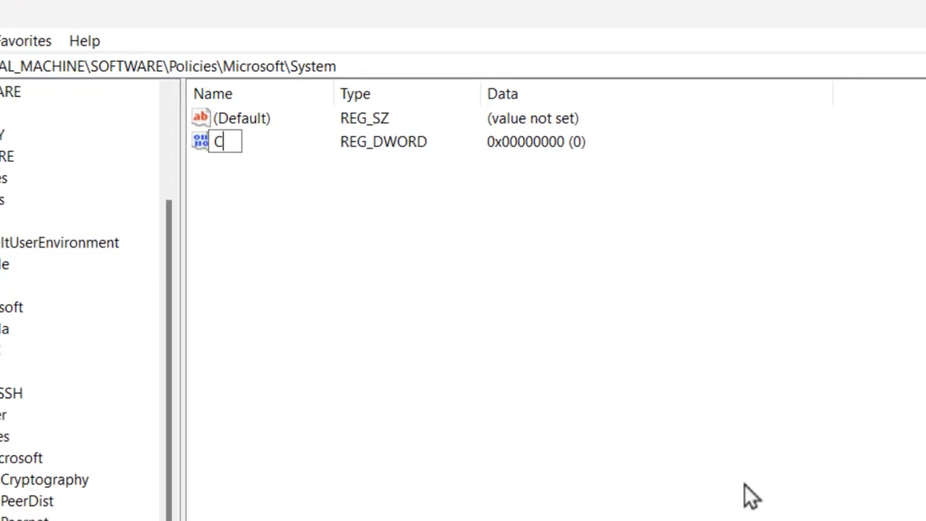
text(opy)
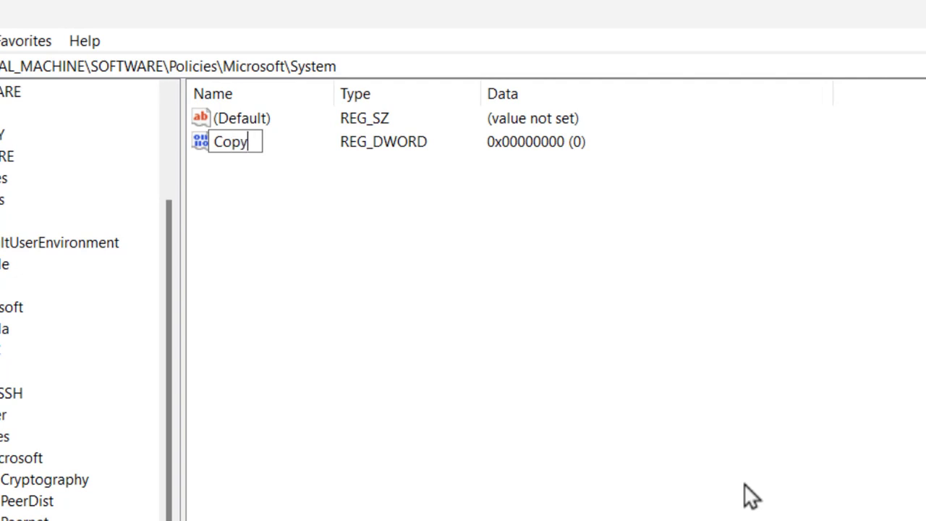
text(Fi)
text(le)
text(b)
key(BackSpace)
text(Bu)
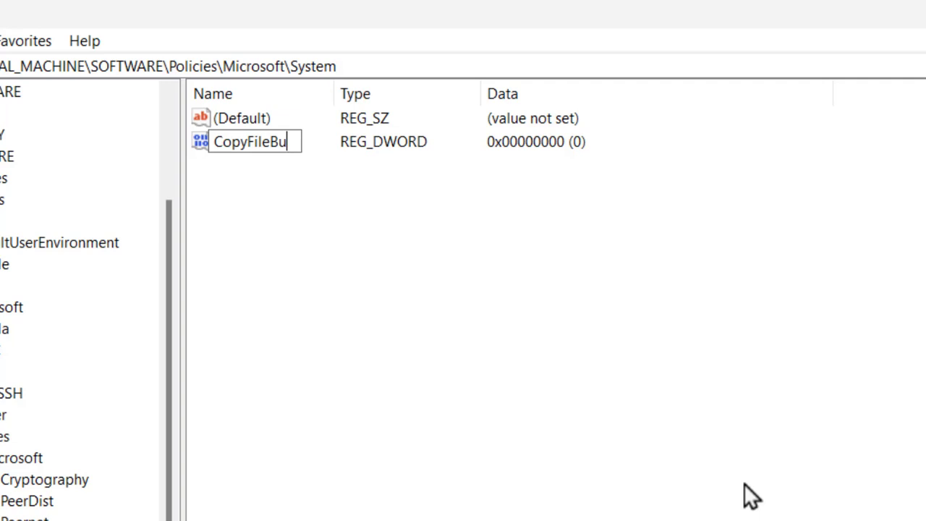
text(ffere)
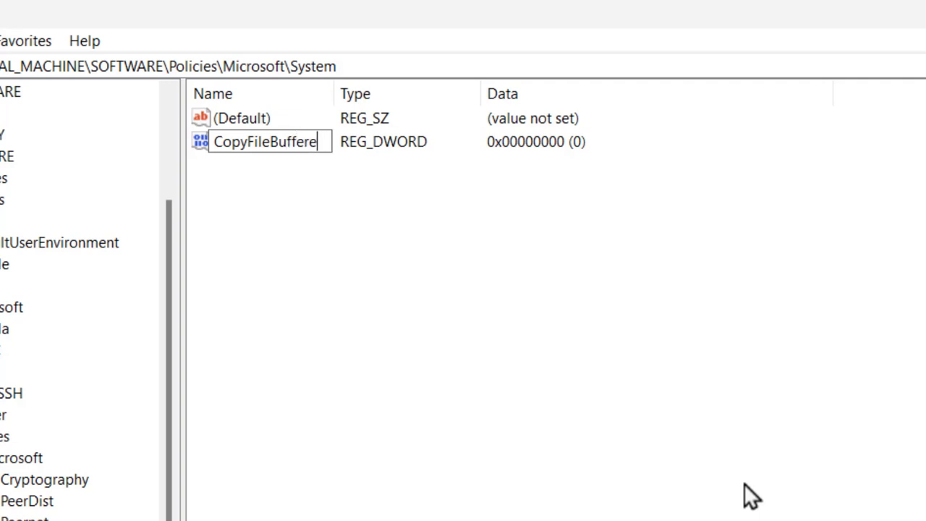
text(d)
text(Sy)
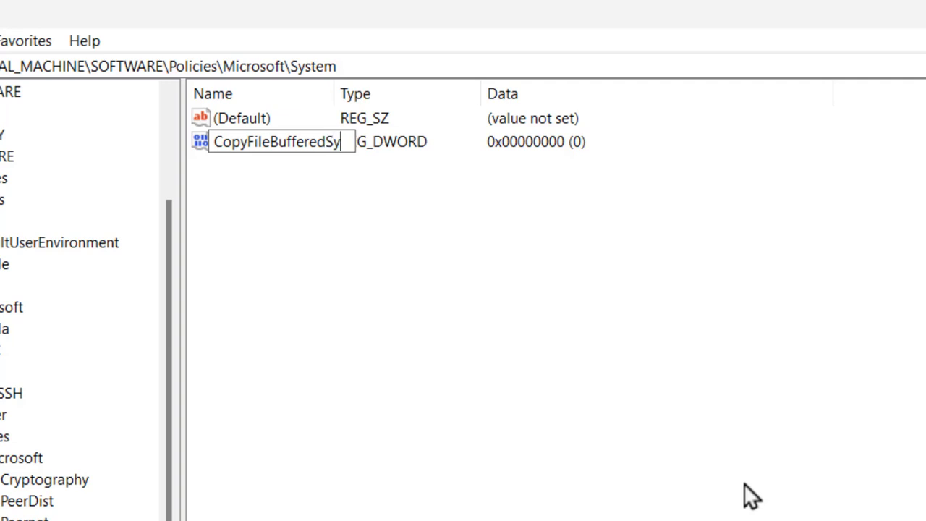
text(n)
text(ch)
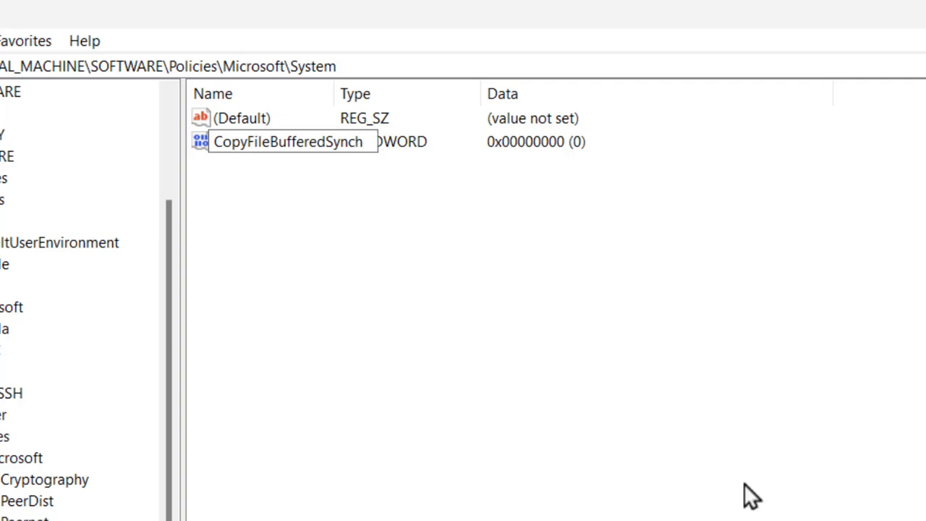
text(ro)
text(mou)
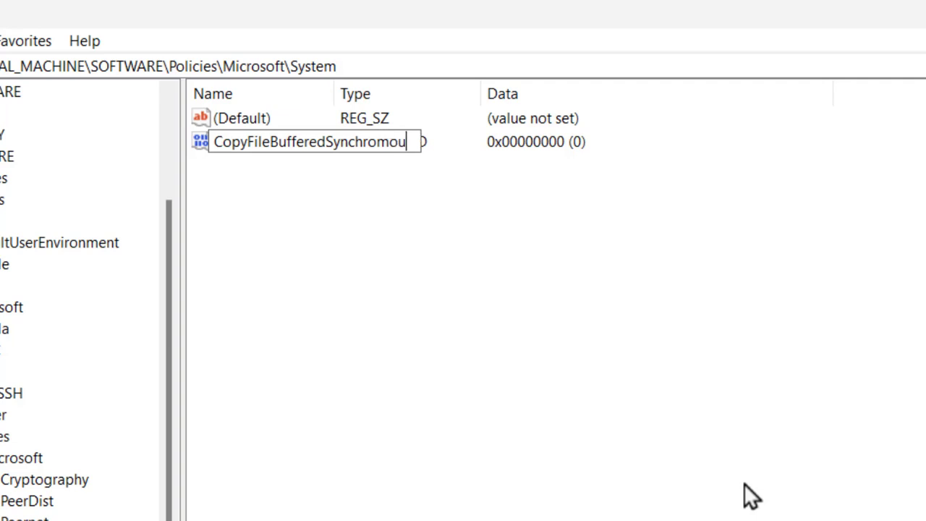
text(sI)
text(O)
key(BackSpace)
text(o)
key(BackSpace)
text(n)
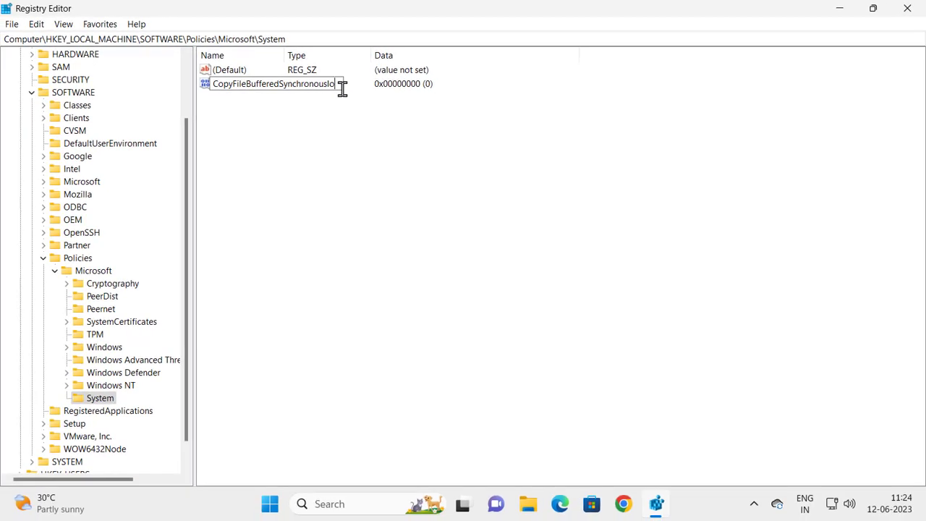
key(Return)
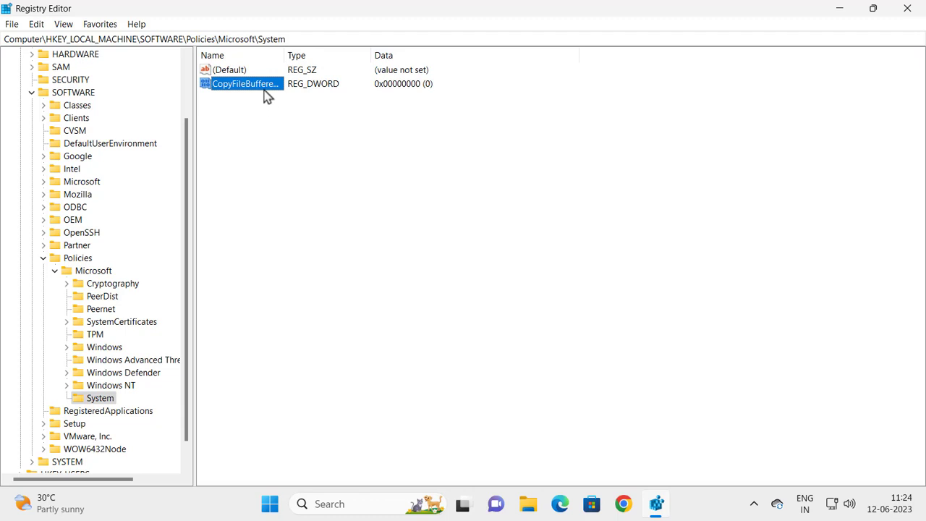
Step: Set CopyFileBufferedSynchronousIo's value data to 1
double_click(264, 84)
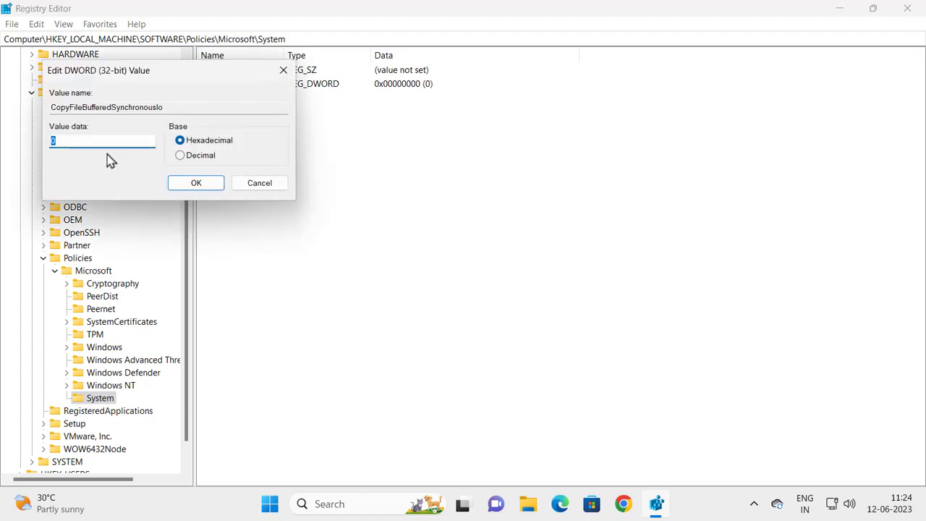
text(1)
click(202, 185)
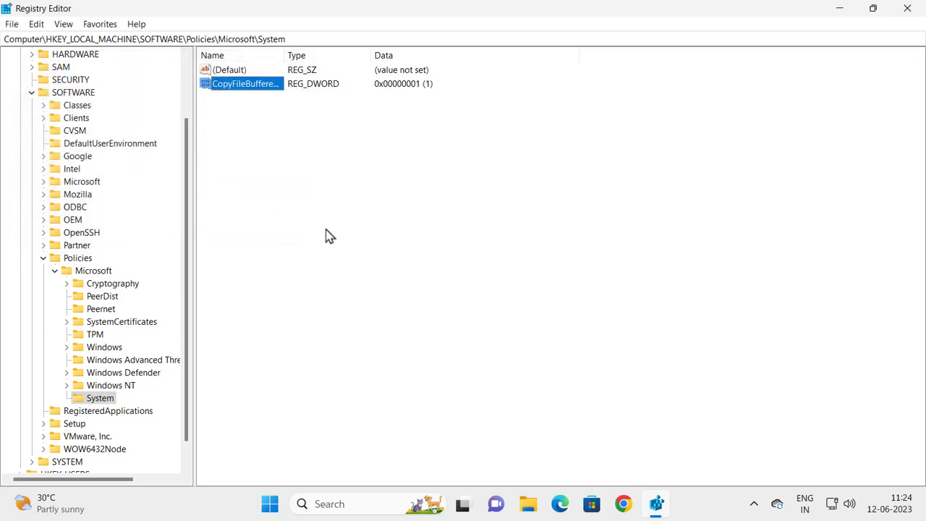
Step: Collapse the HKEY_LOCAL_MACHINE tree and close Registry Editor
click(55, 272)
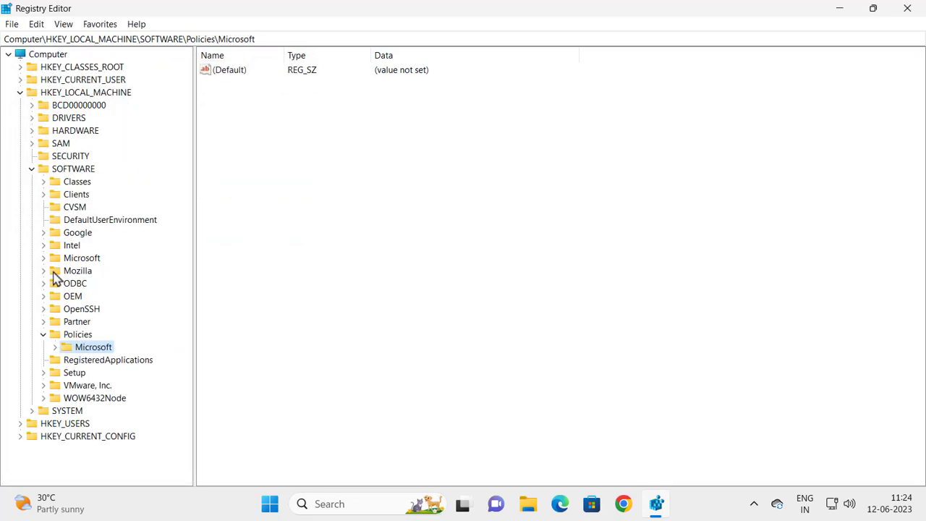
click(43, 334)
click(32, 168)
click(21, 92)
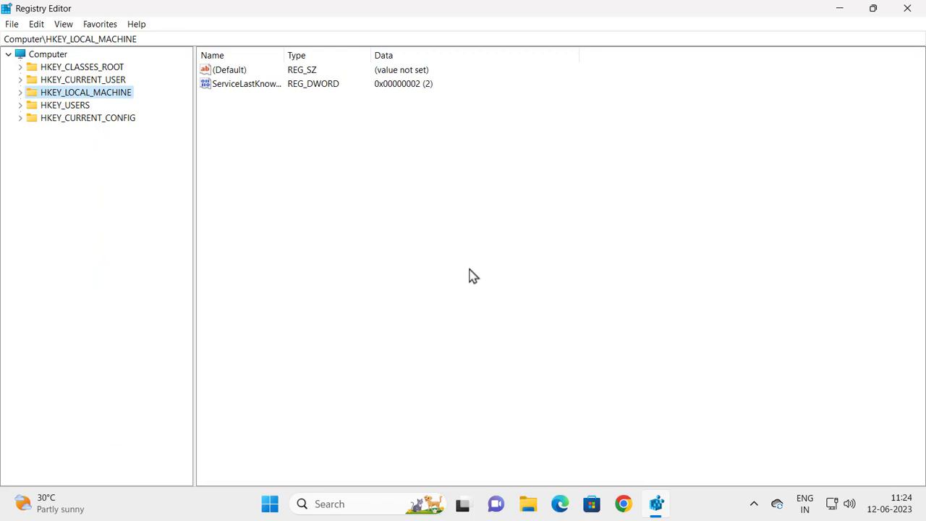
click(907, 8)
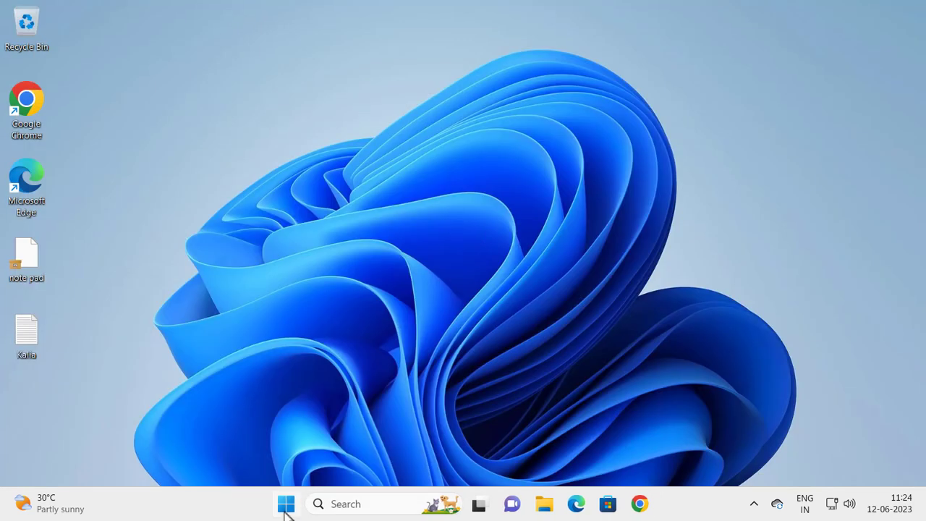
Step: Restart the PC from the Start menu power options
click(286, 504)
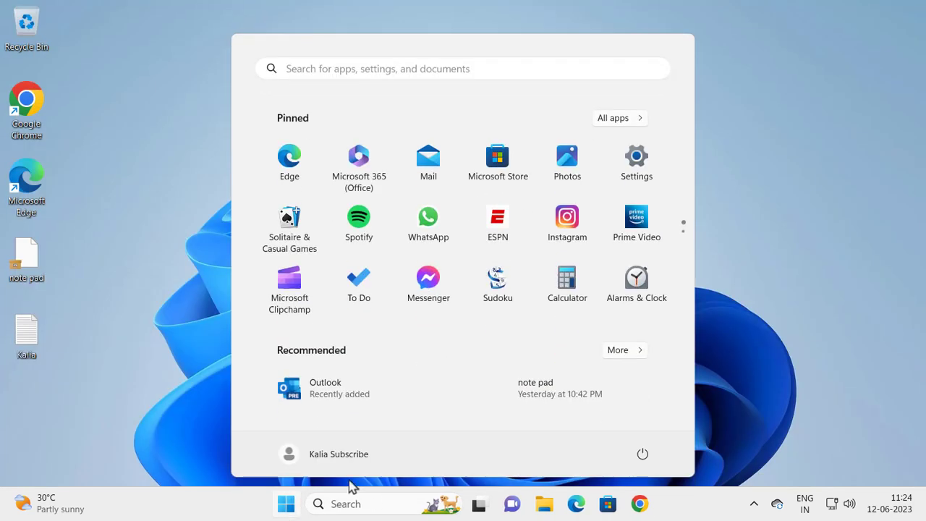
click(644, 457)
click(641, 429)
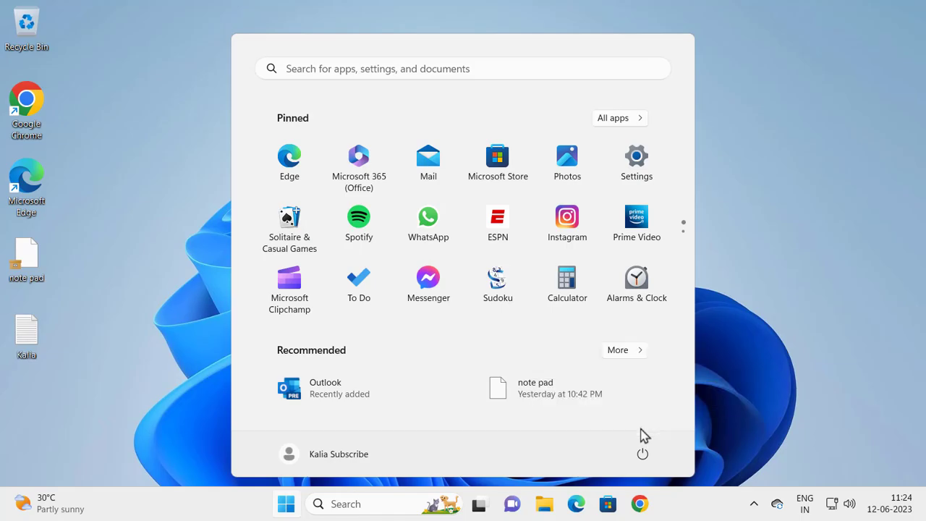